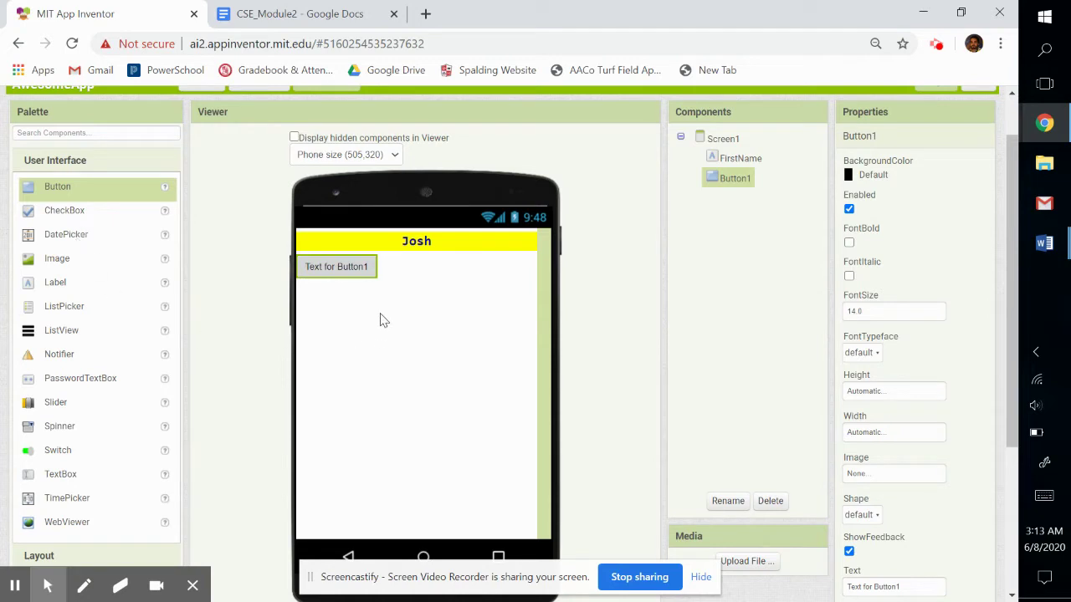
Add a second button below the existing one on the phone screen and delete it again.
drag(96, 190, 396, 348)
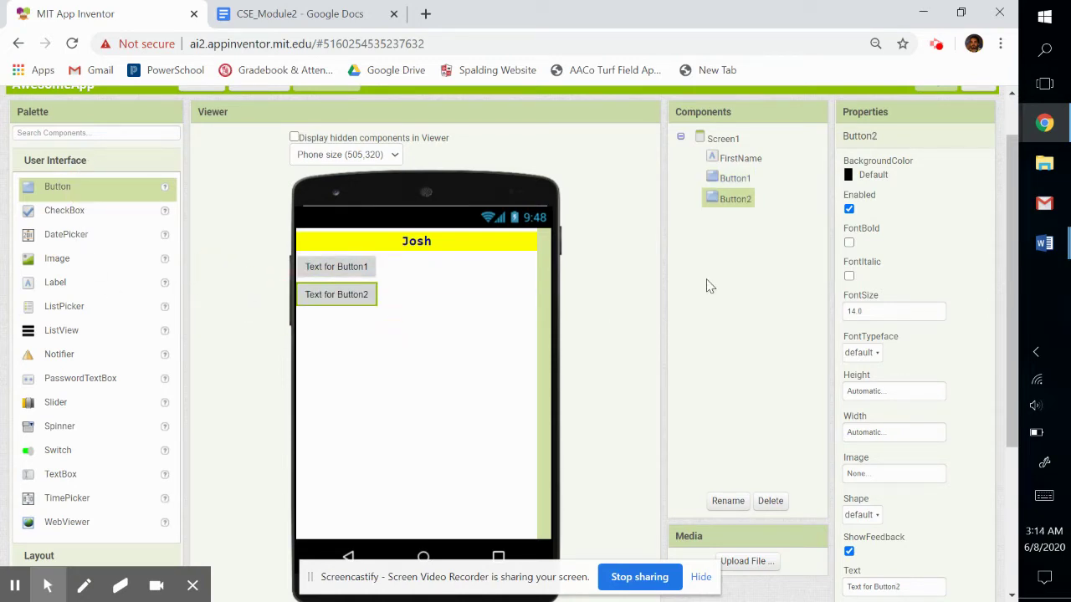
click(773, 504)
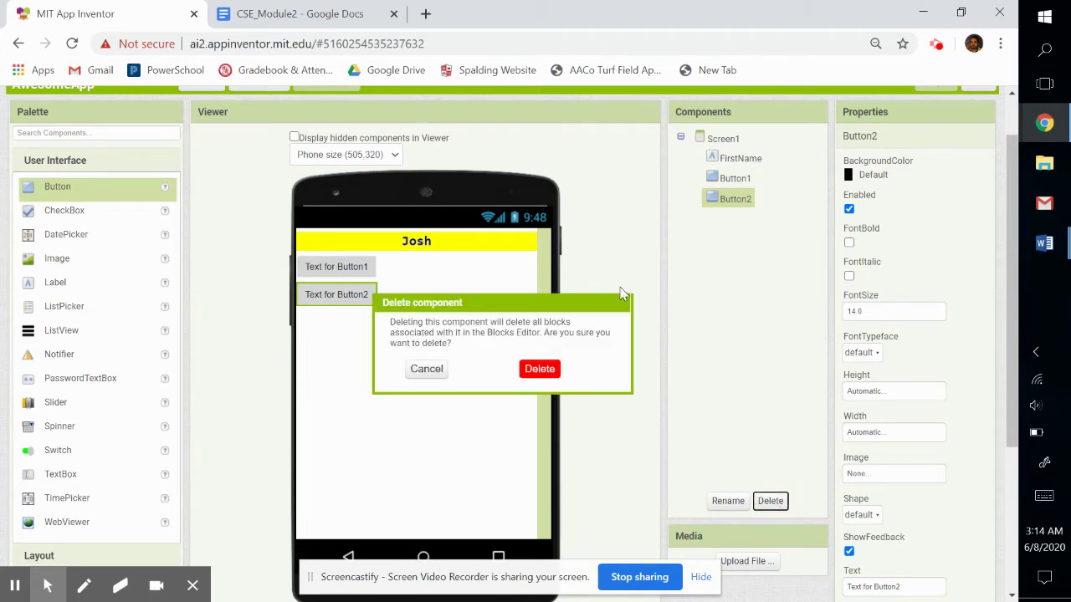
click(539, 369)
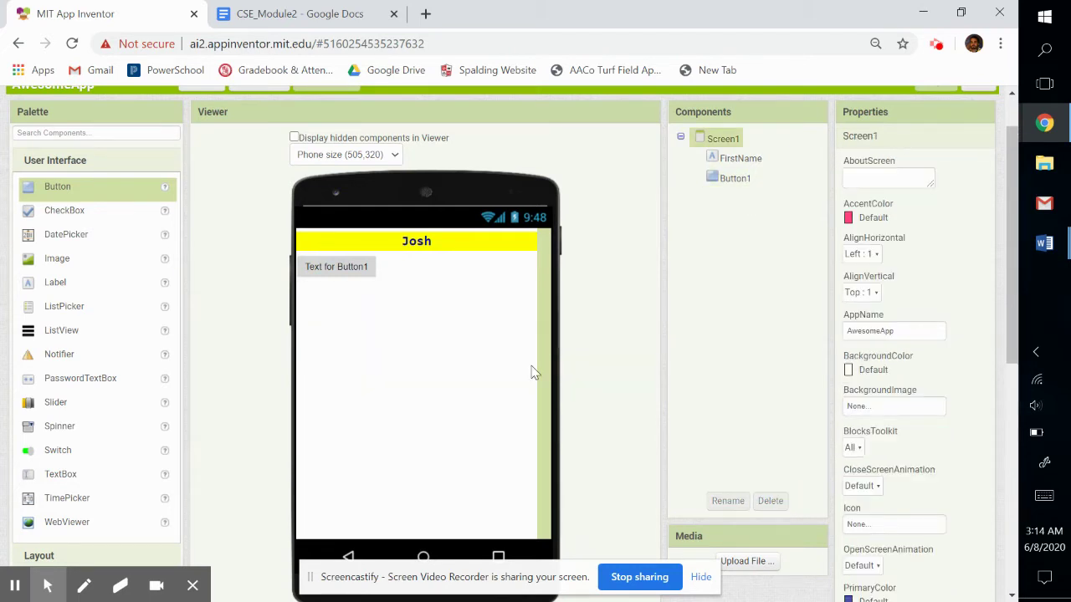
Compare the properties of the existing button with those of the FirstName label.
click(345, 275)
click(393, 244)
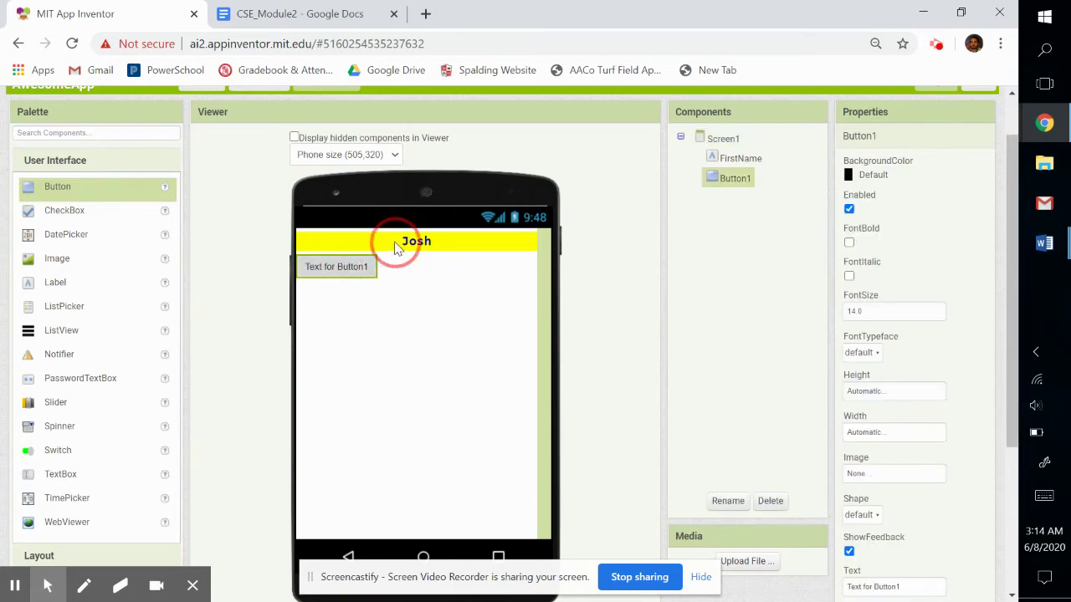
click(365, 268)
click(392, 247)
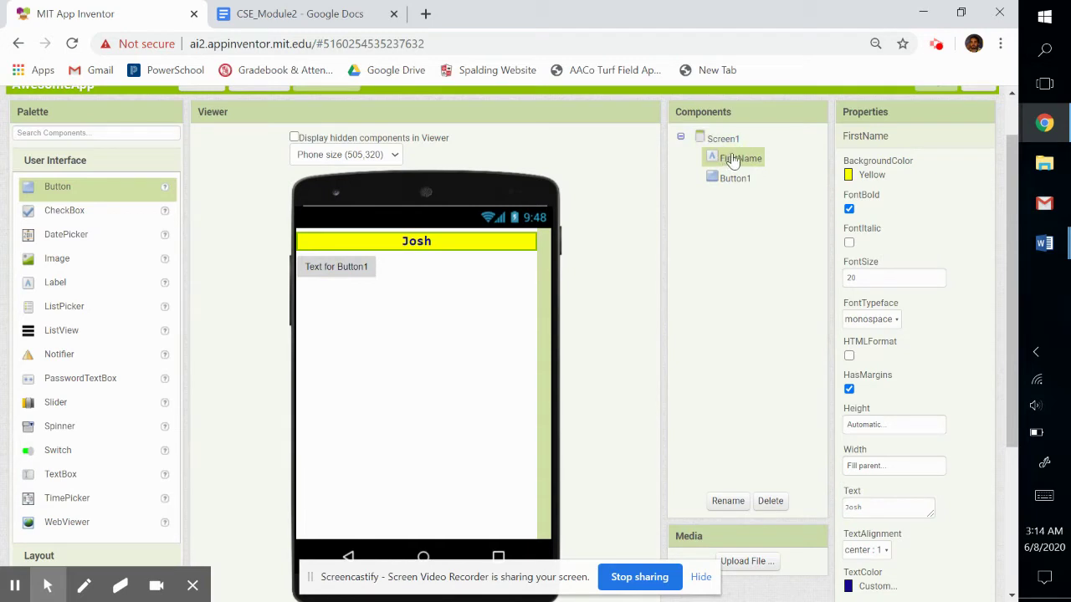
click(337, 270)
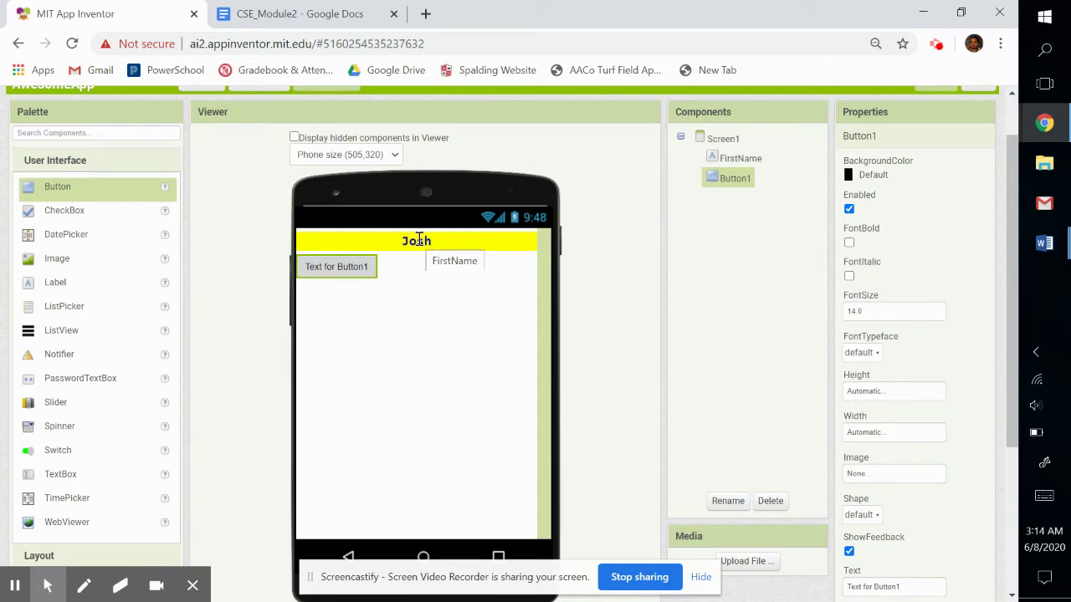
Rename the Button1 component as Submit.
click(361, 276)
click(728, 502)
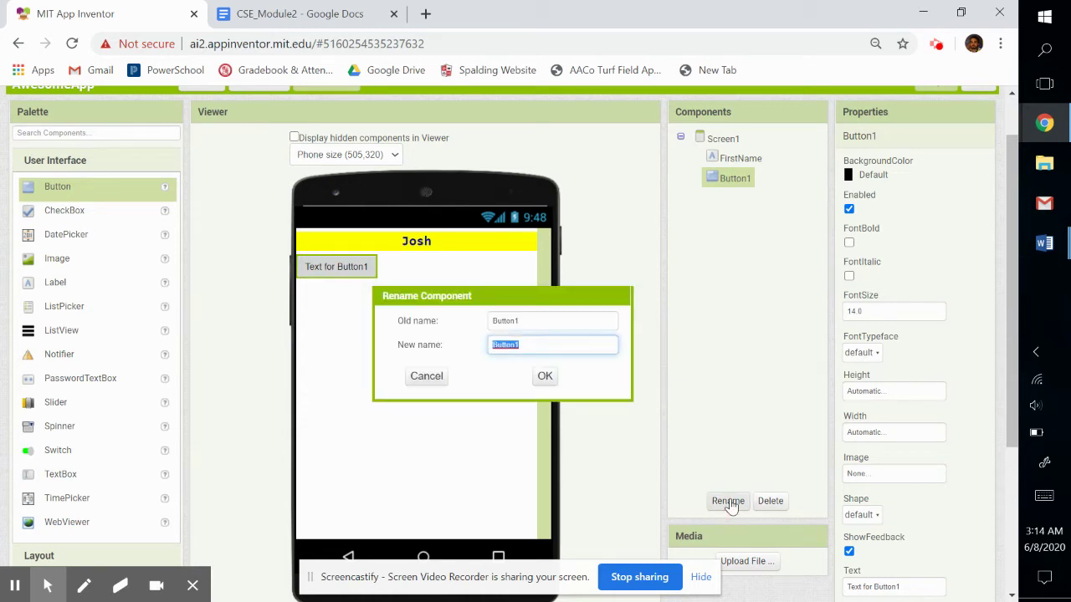
text(Sub)
click(544, 378)
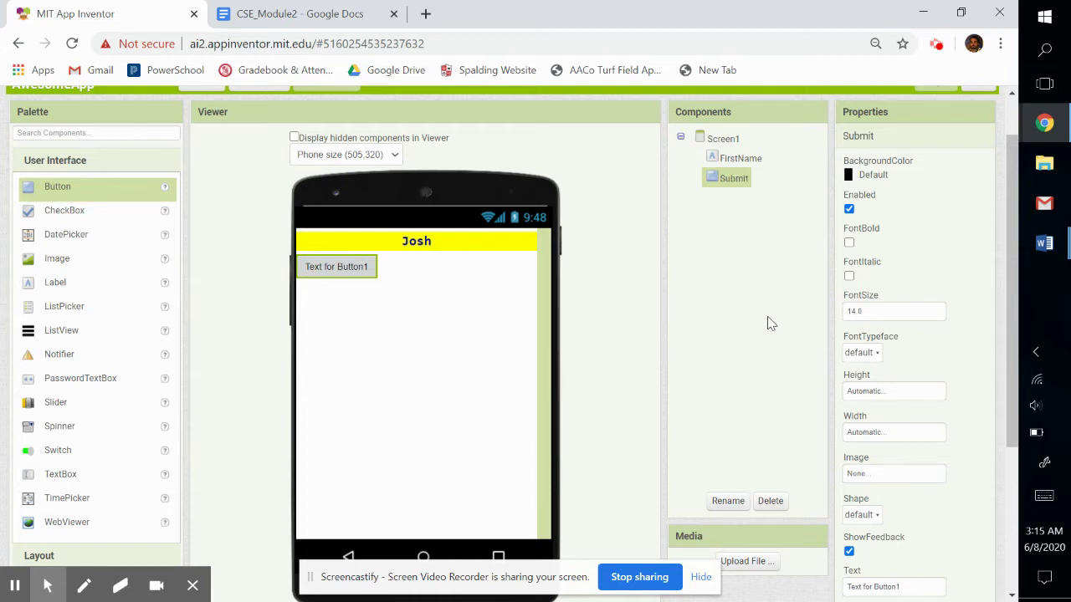
Rename the FirstName label component as FirstName_Label.
click(745, 160)
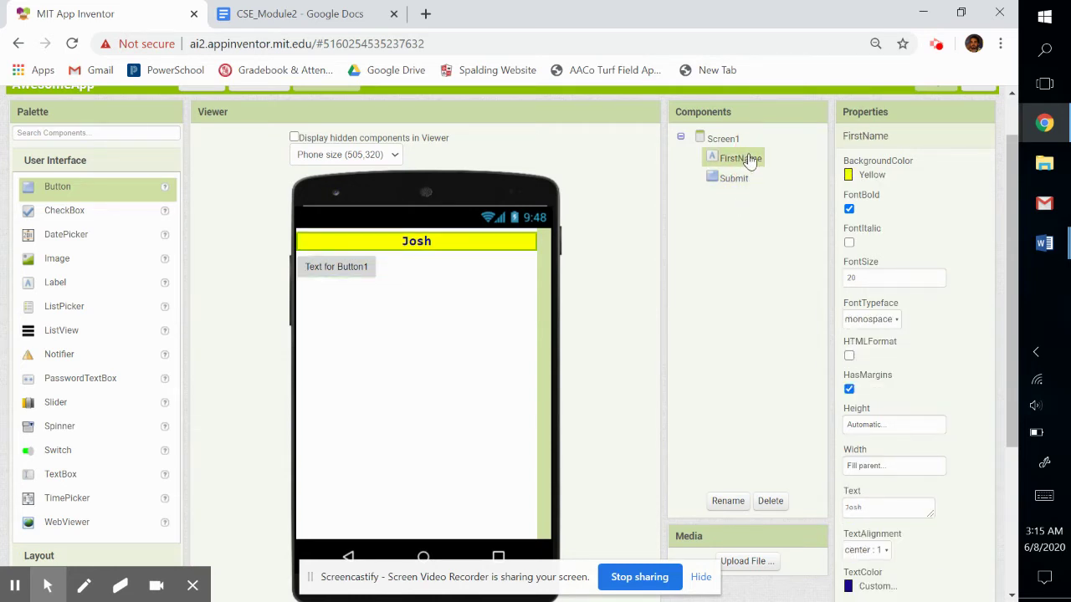
click(725, 501)
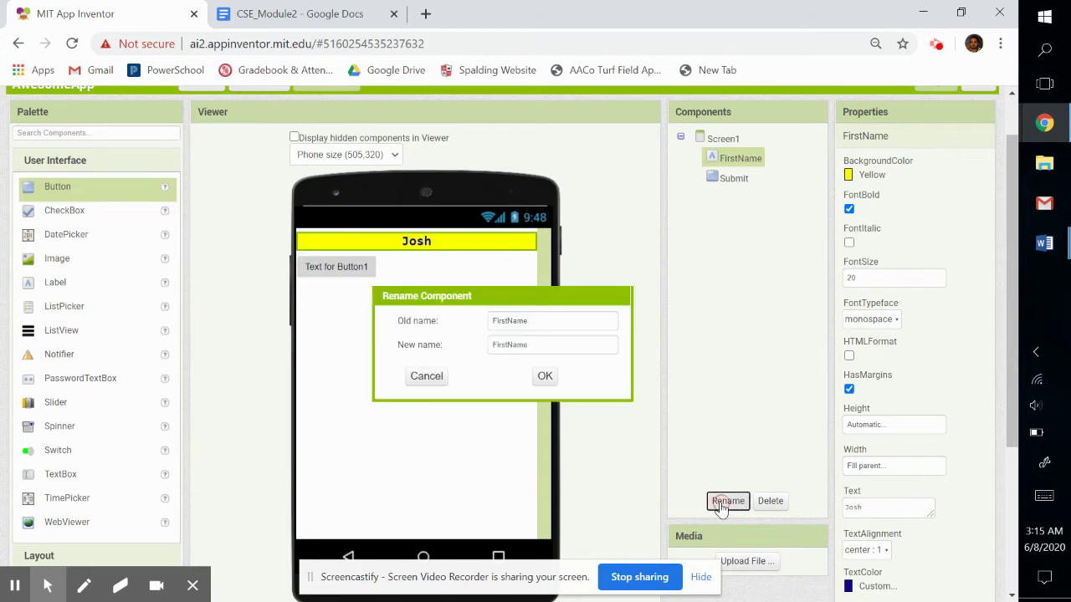
click(539, 347)
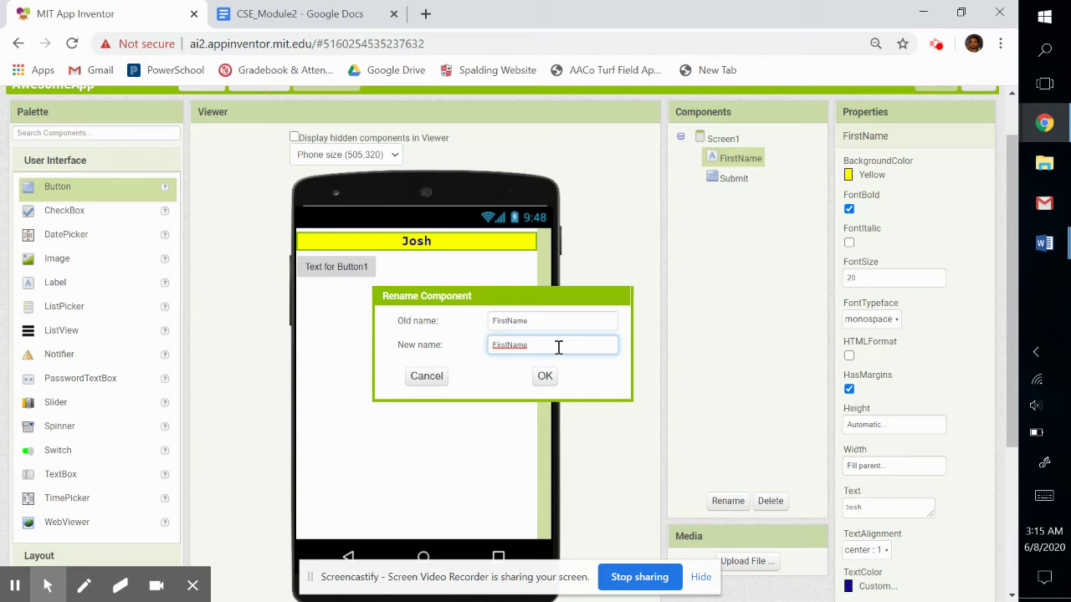
text(_l)
click(546, 377)
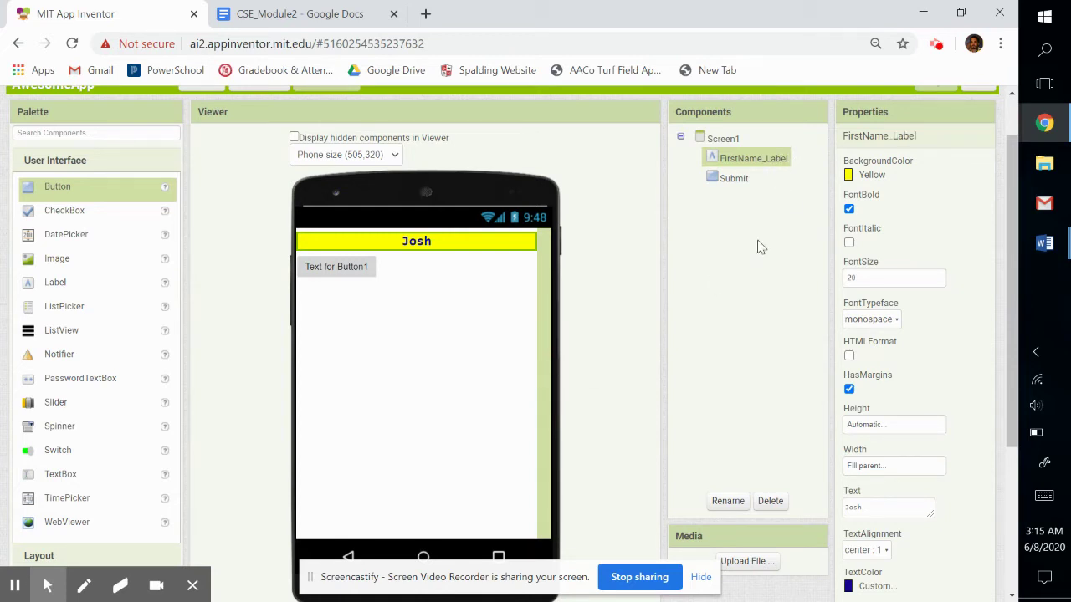
click(727, 500)
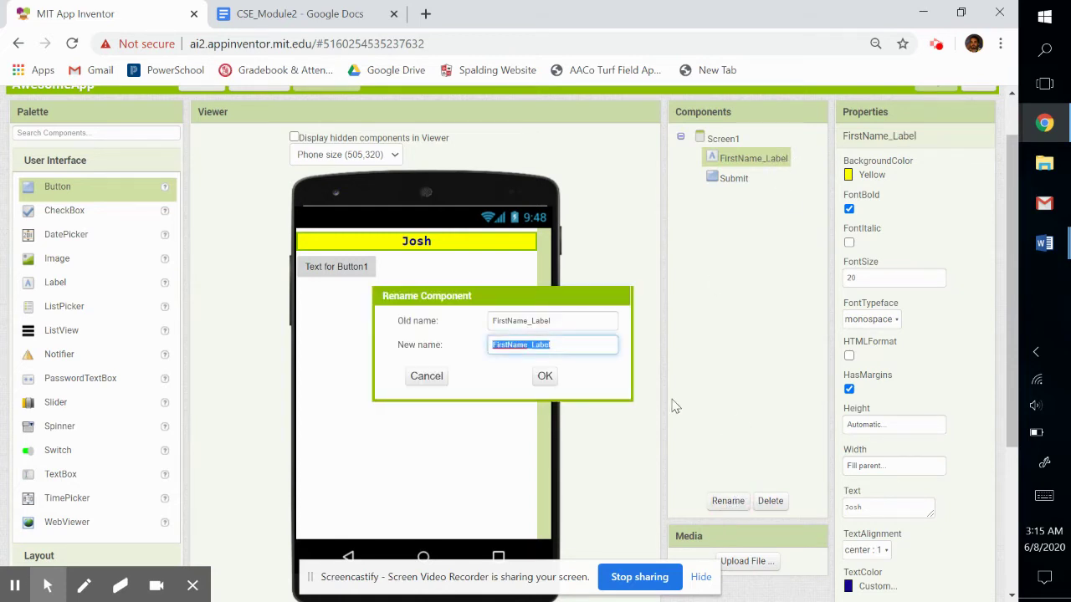
click(565, 346)
key(BackSpace)
key(BackSpace)
key(BackSpace)
click(495, 347)
text(lbl)
key(BackSpace)
key(BackSpace)
key(BackSpace)
click(434, 377)
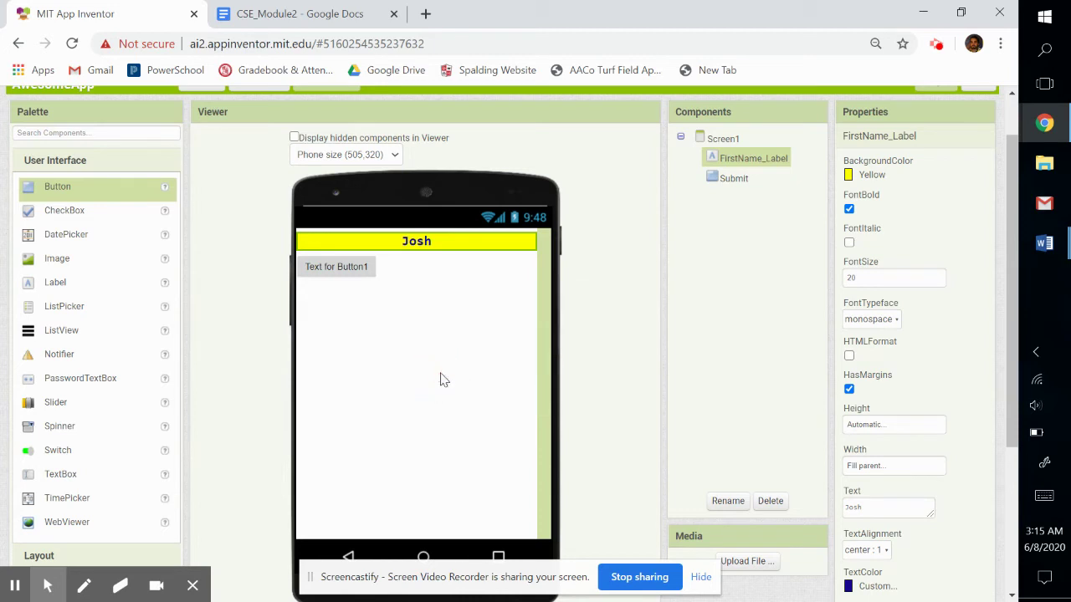
Rename the Submit button component as Submit_Button.
click(746, 190)
click(728, 501)
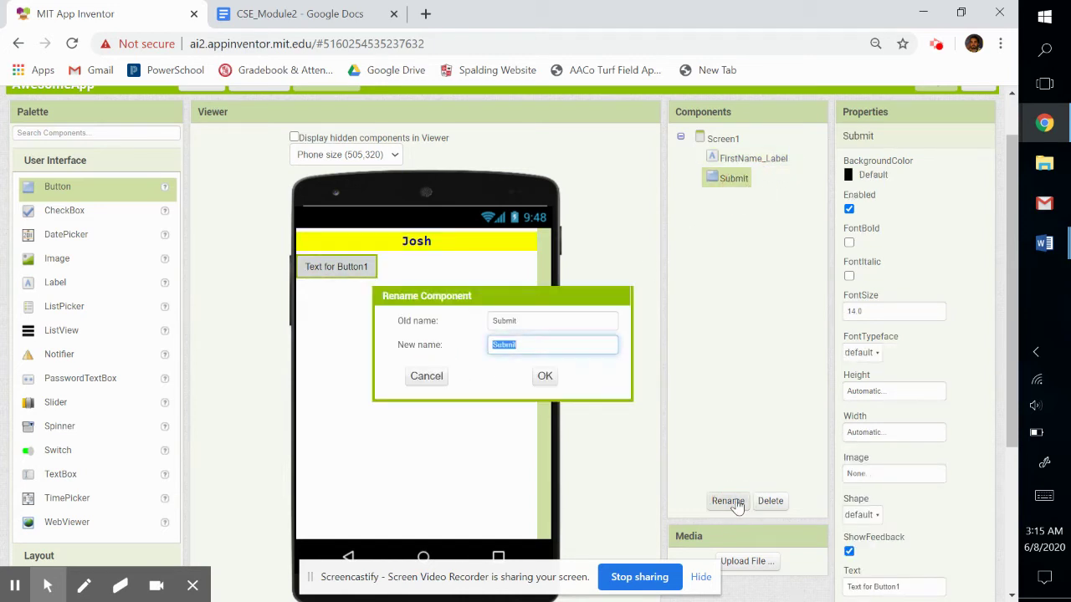
click(537, 343)
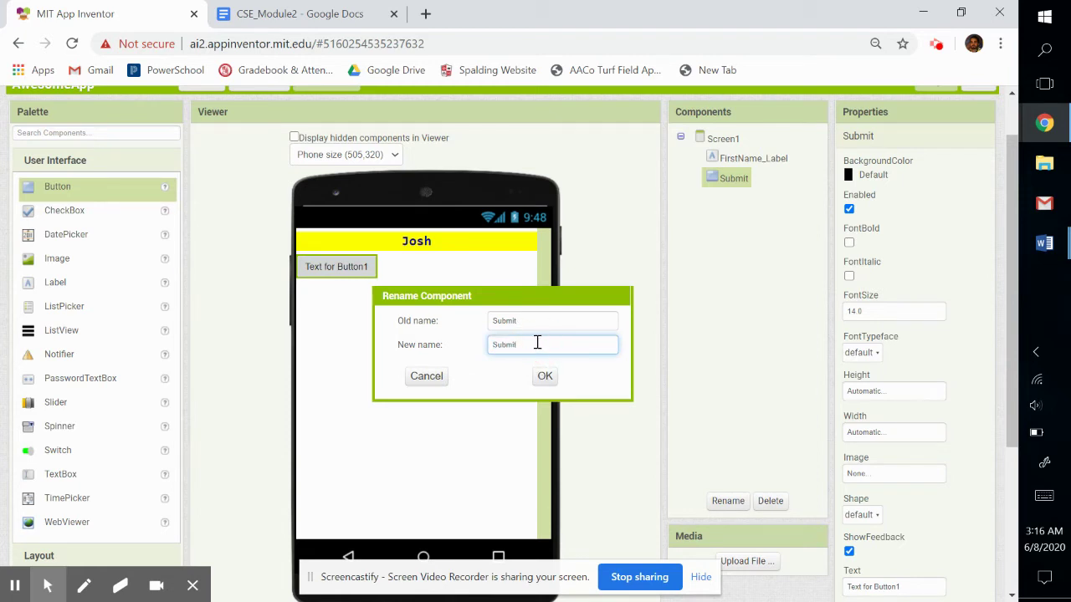
text(_Button)
click(522, 350)
key(BackSpace)
click(544, 376)
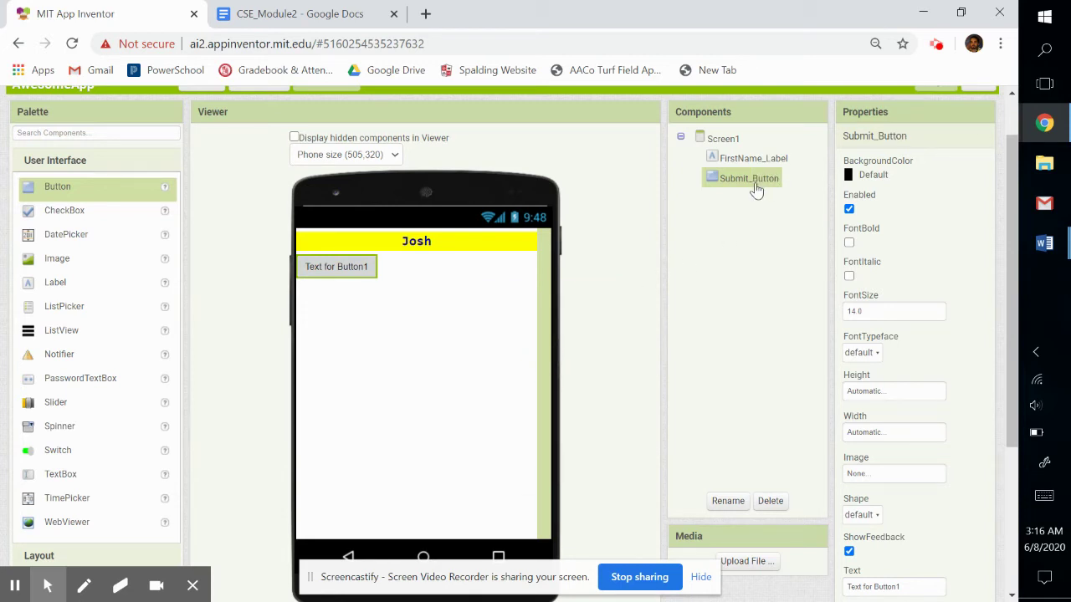
Examine how the available properties differ between FirstName_Label and Submit_Button.
click(767, 216)
click(734, 158)
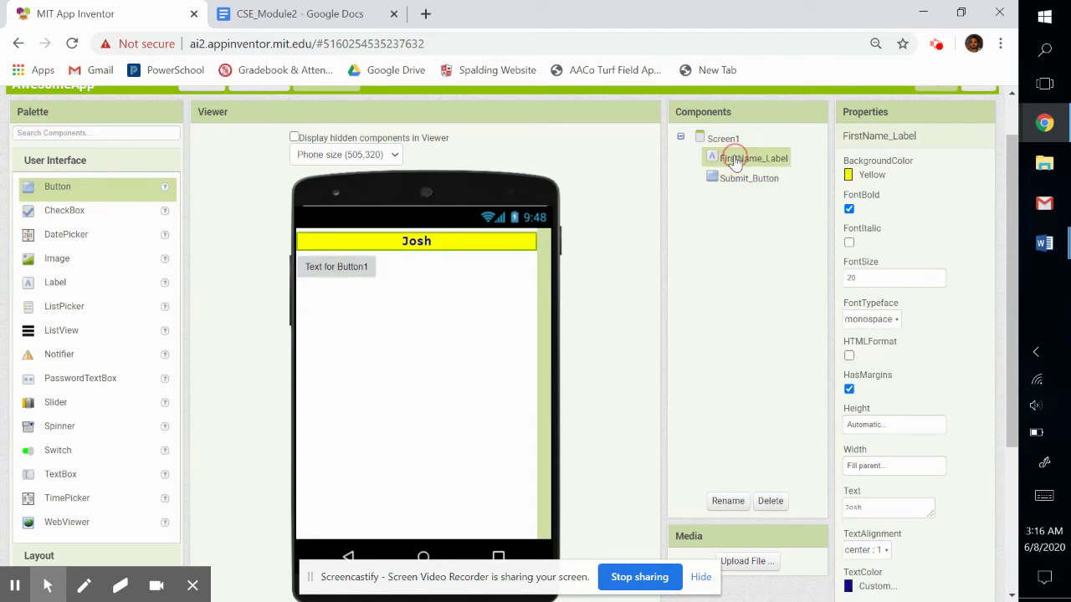
click(734, 179)
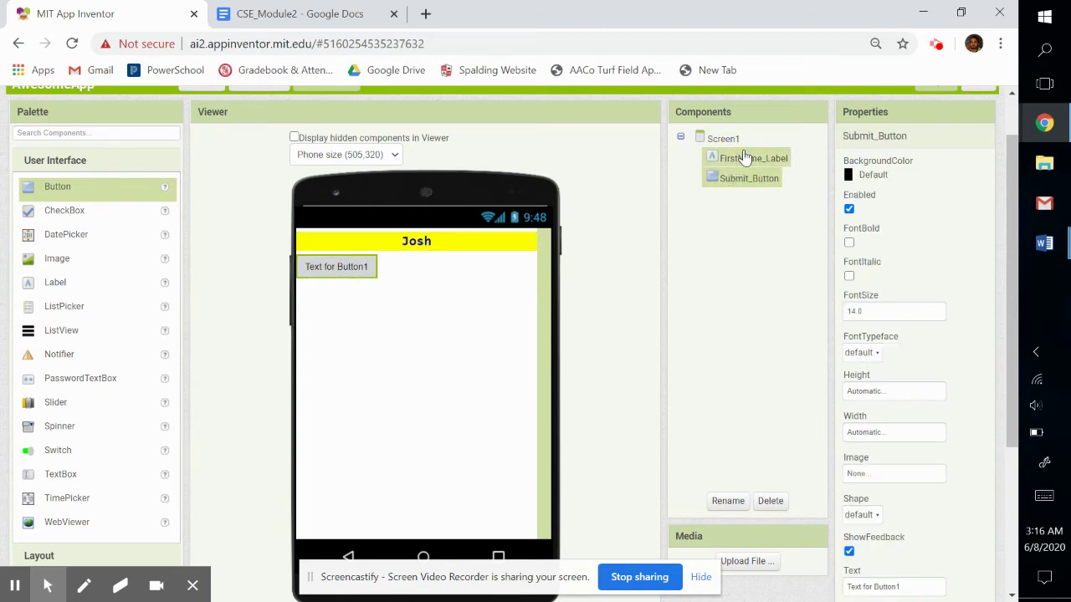
click(744, 159)
click(745, 178)
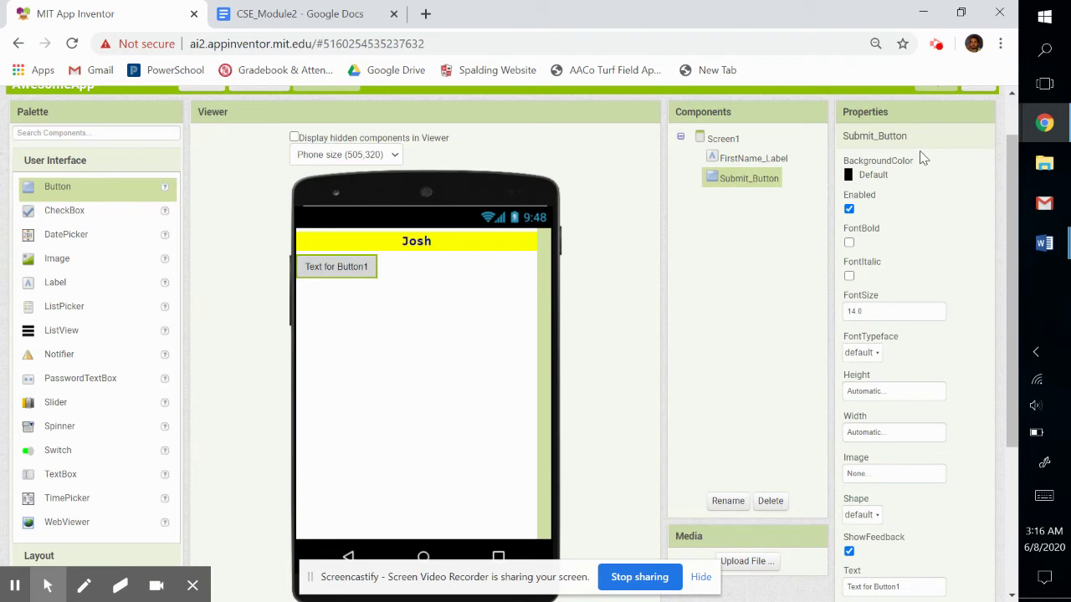
click(775, 160)
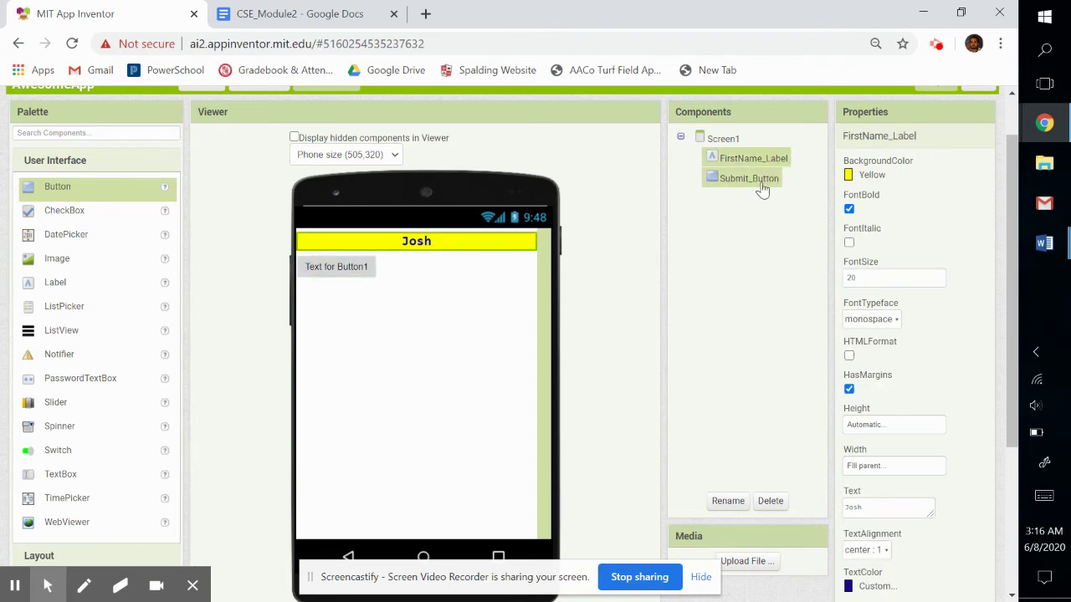
Give Submit_Button a green background and make its text bold.
click(762, 185)
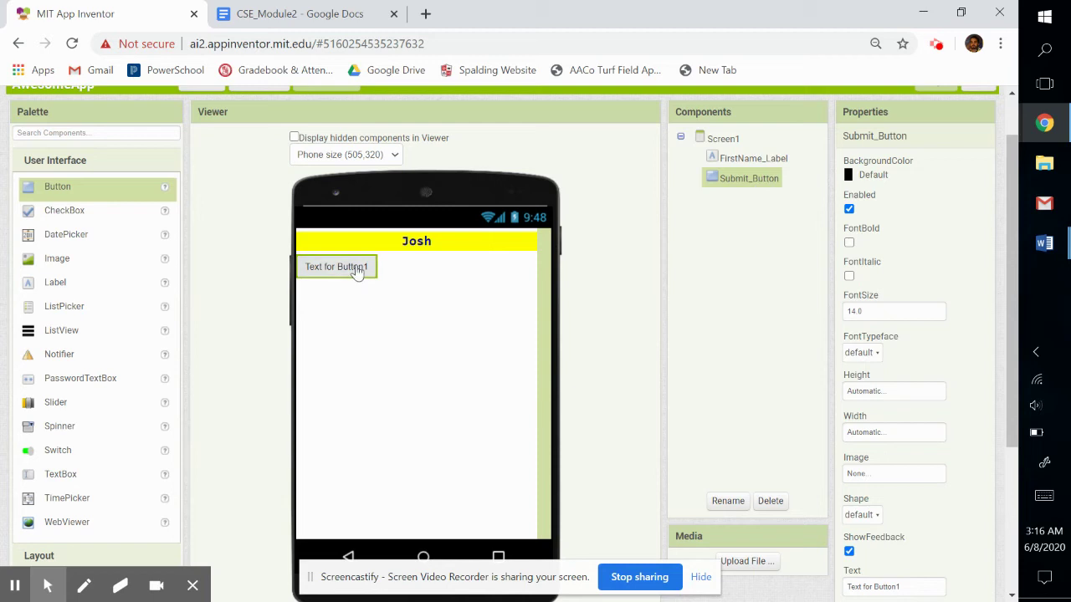
click(877, 178)
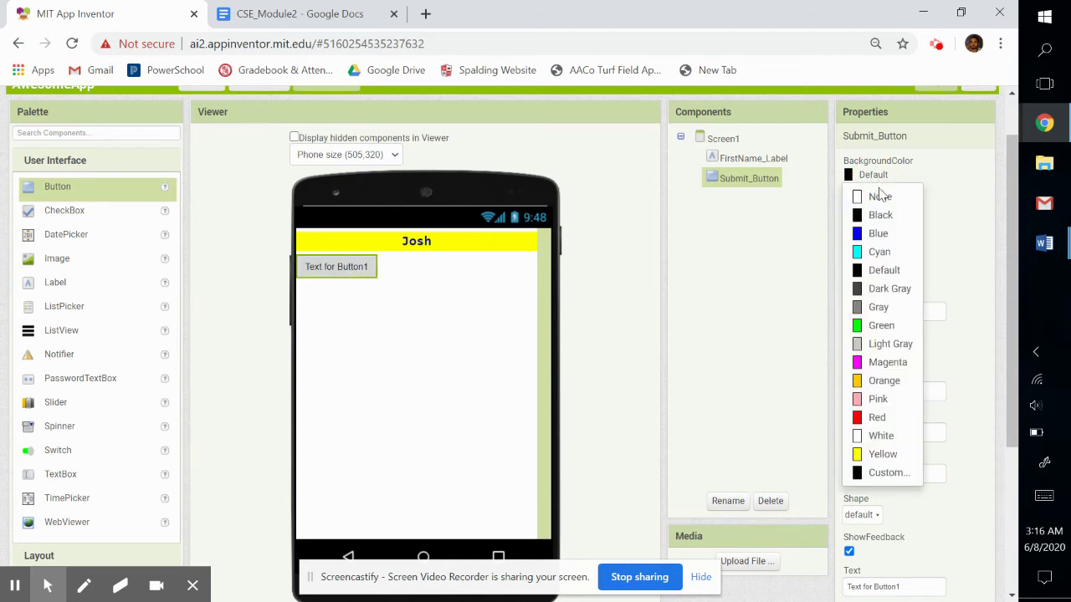
click(882, 326)
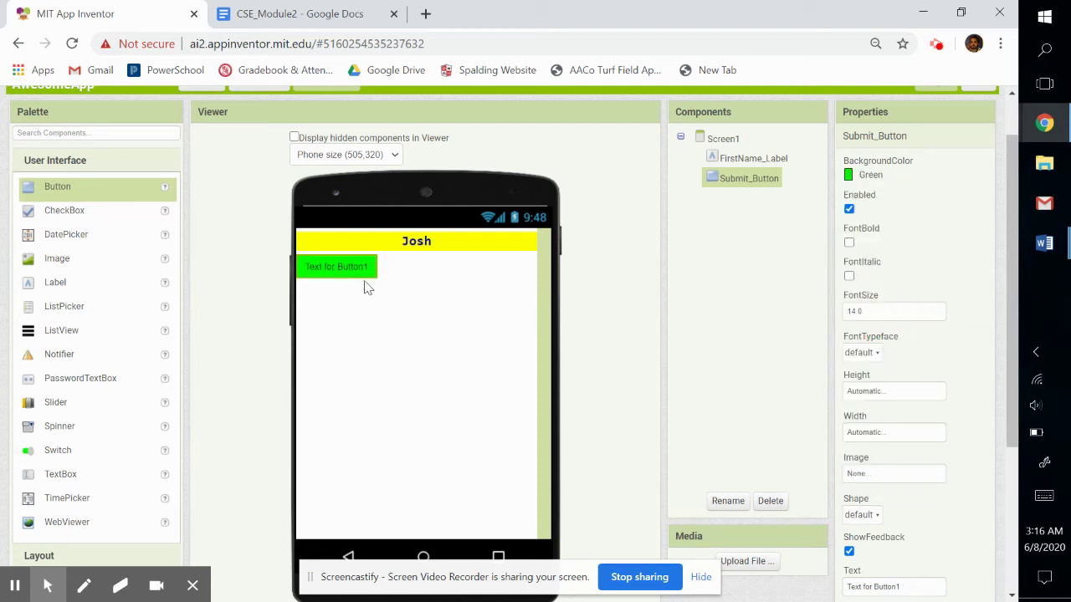
click(873, 177)
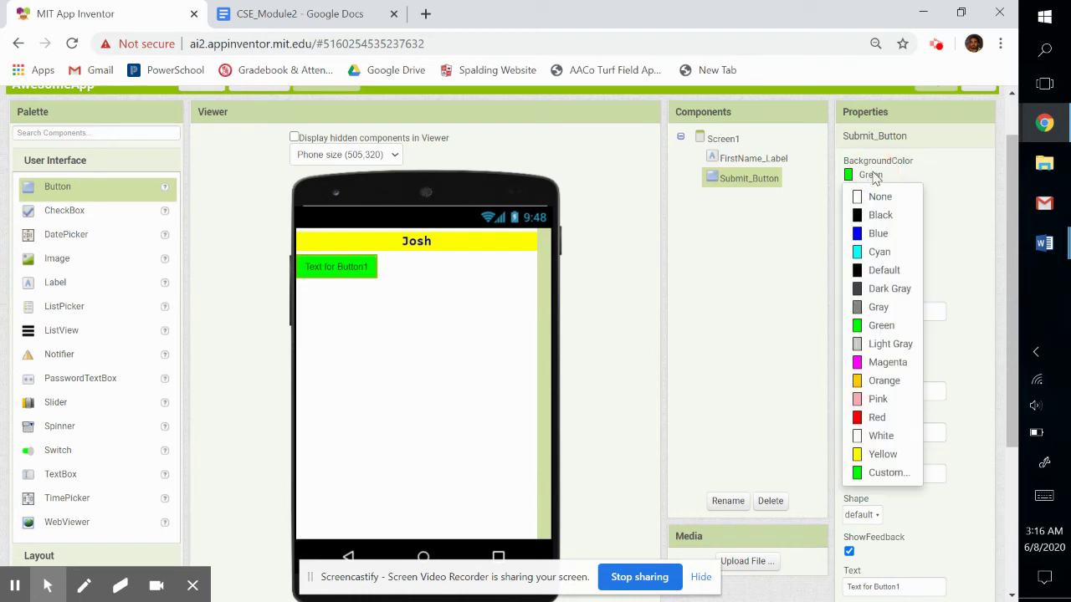
click(939, 211)
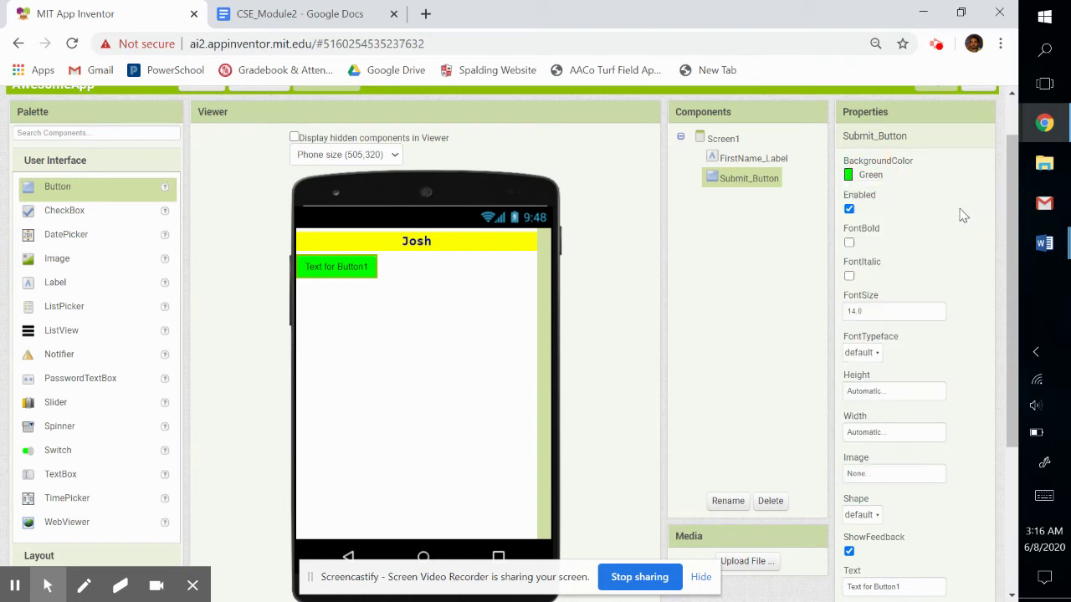
click(849, 244)
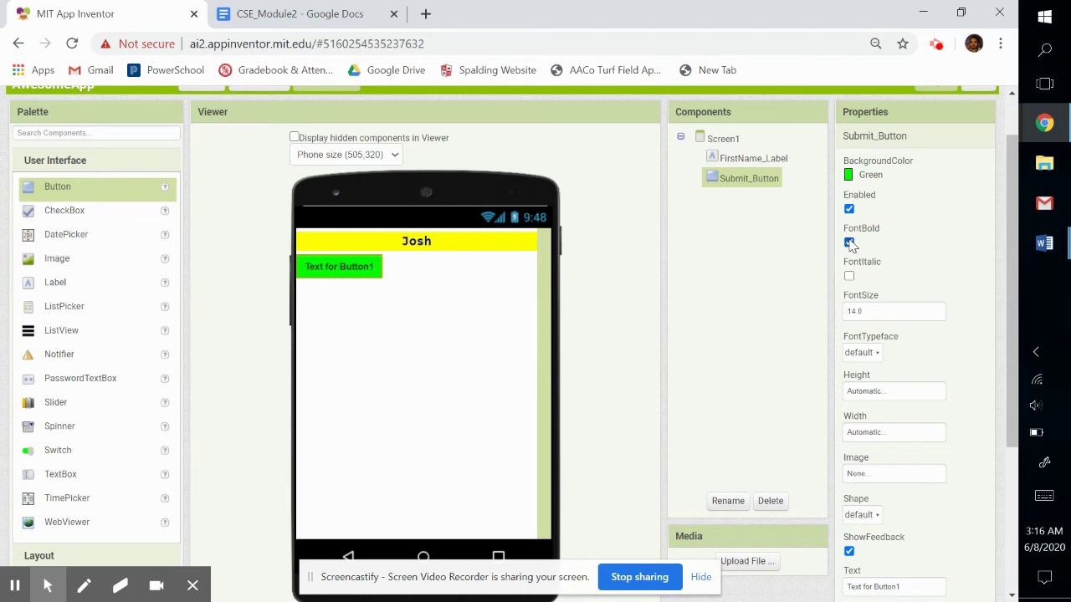
Set the font size of Submit_Button to 40.
click(882, 311)
double_click(882, 310)
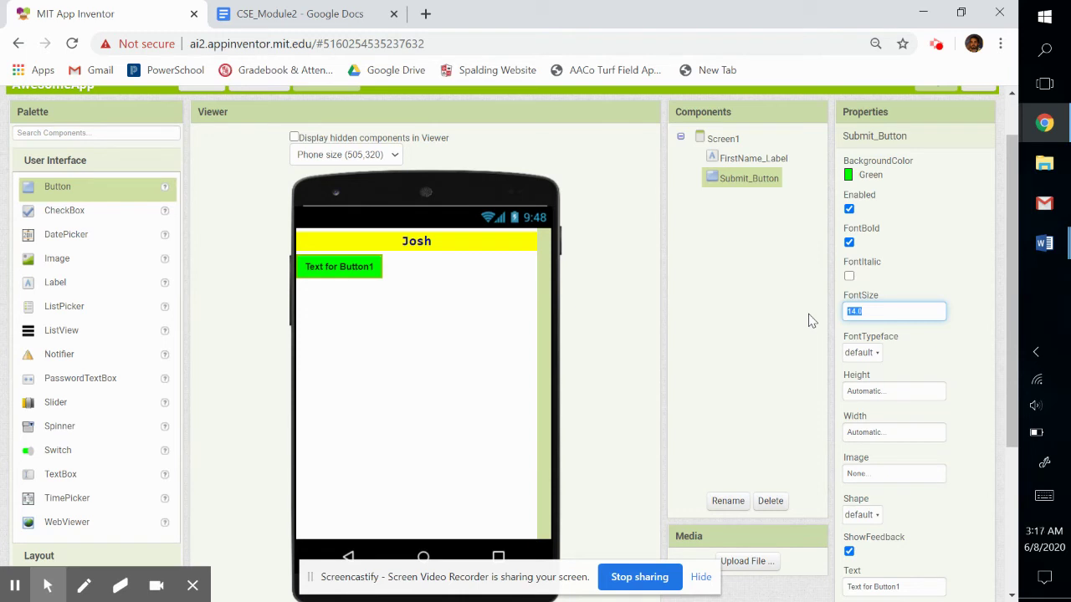
text(40)
click(953, 301)
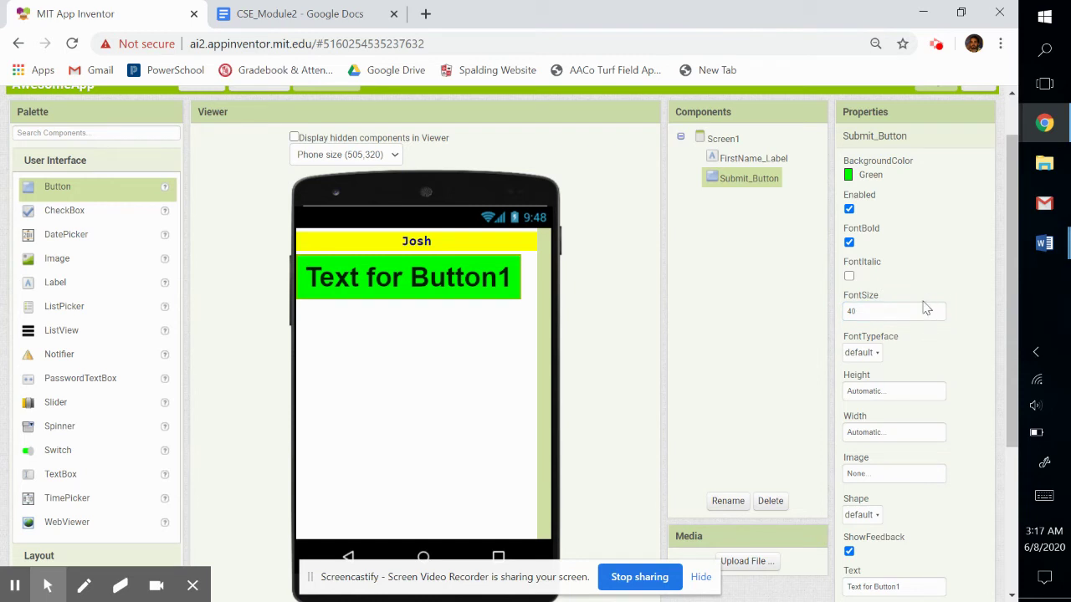
Try the monospace typeface on Submit_Button, and return it to the default typeface.
click(878, 357)
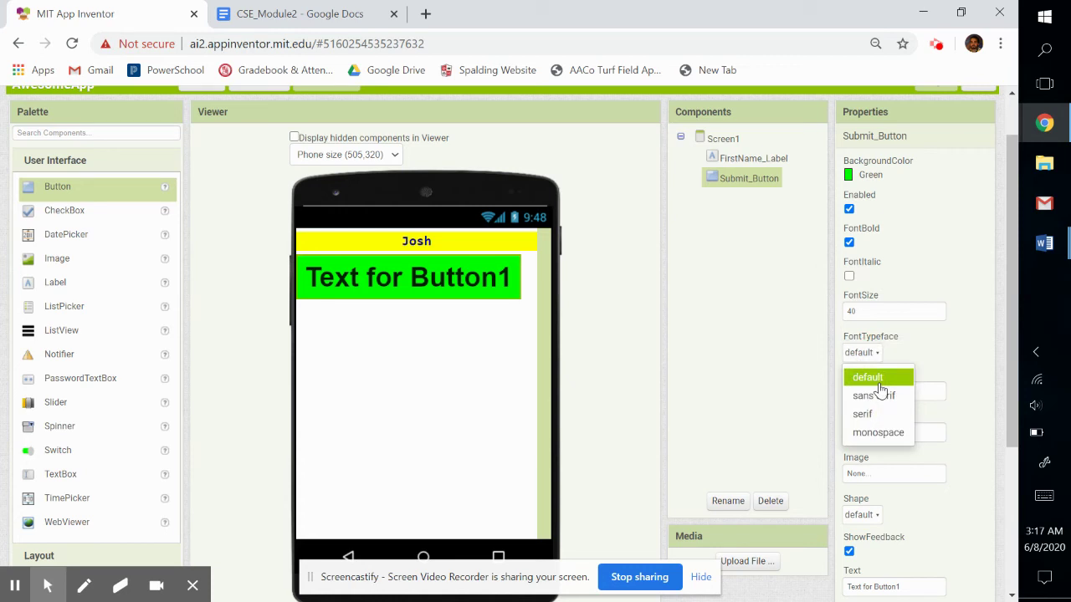
click(876, 438)
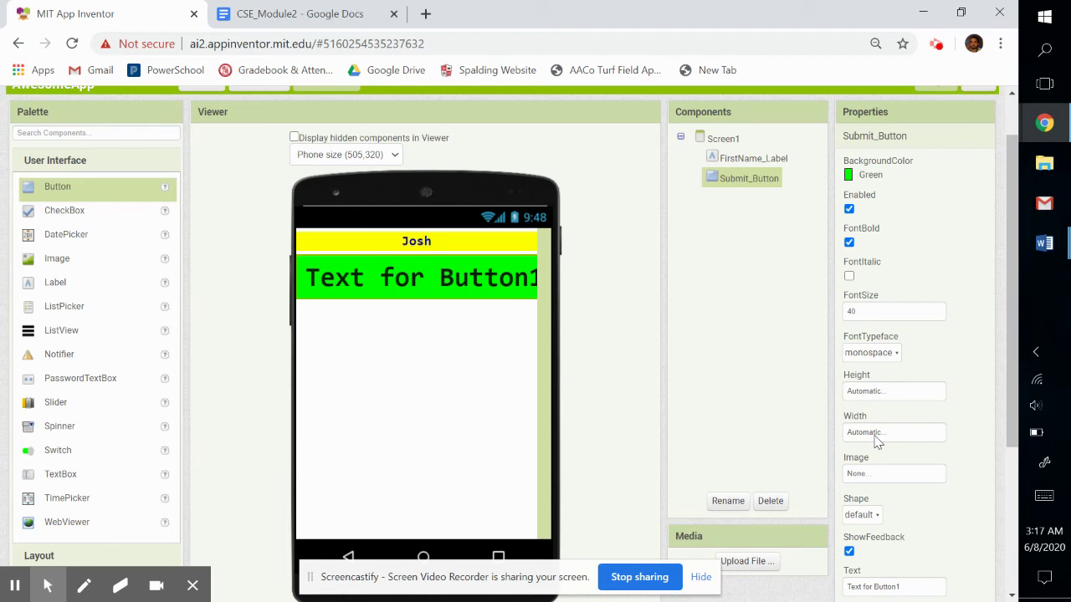
click(883, 354)
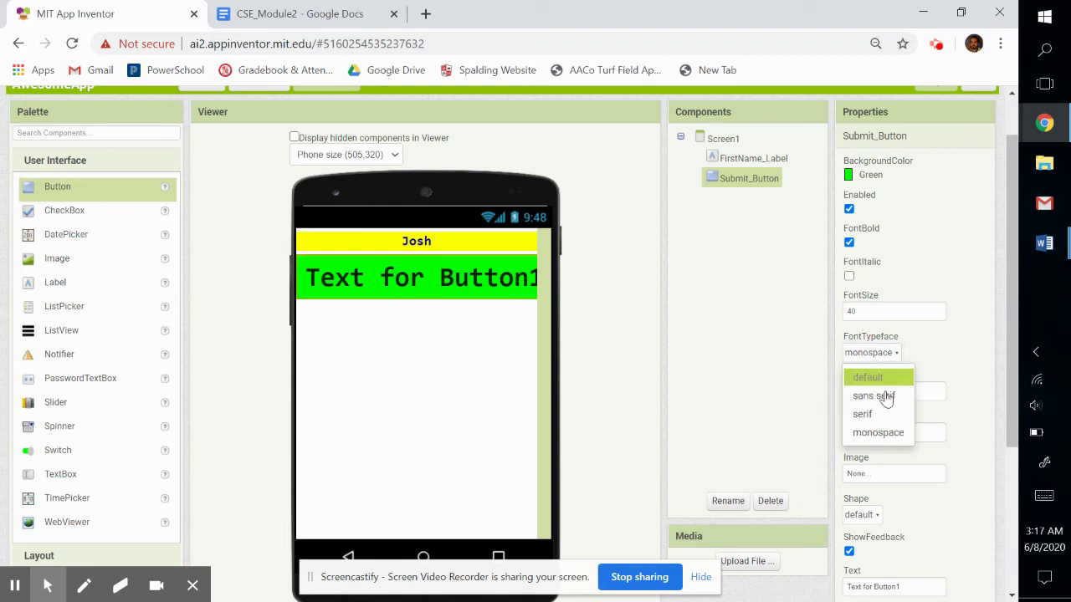
click(885, 381)
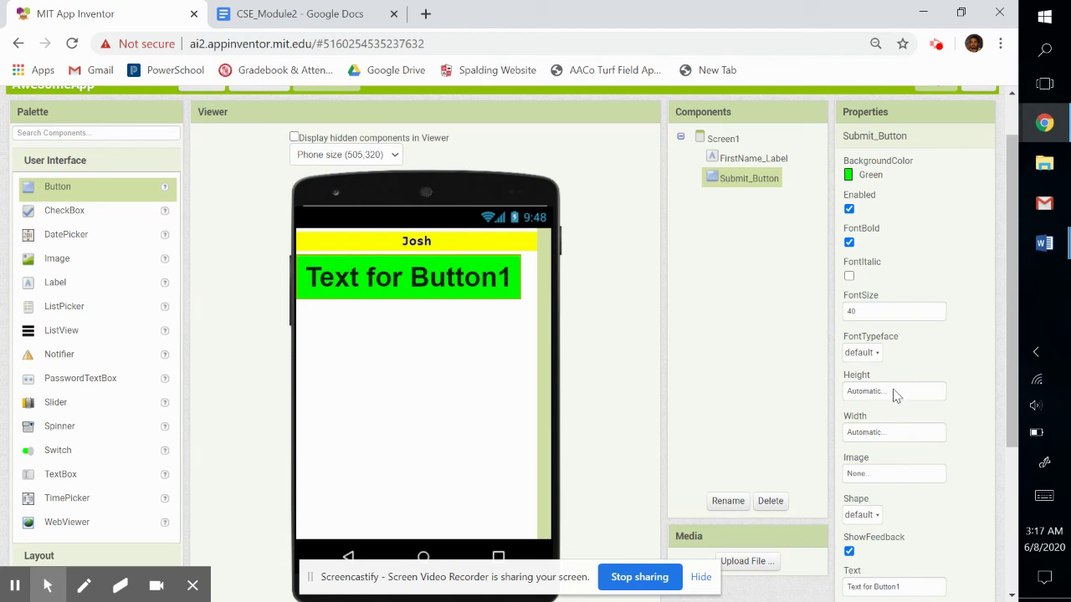
Set the width of Submit_Button to Fill parent.
click(883, 434)
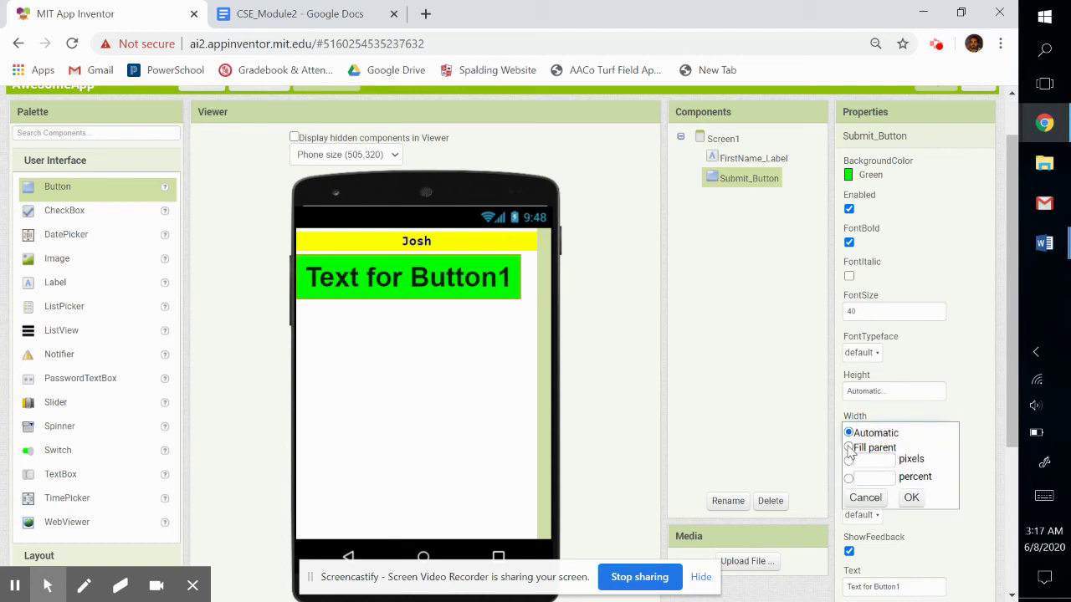
click(848, 448)
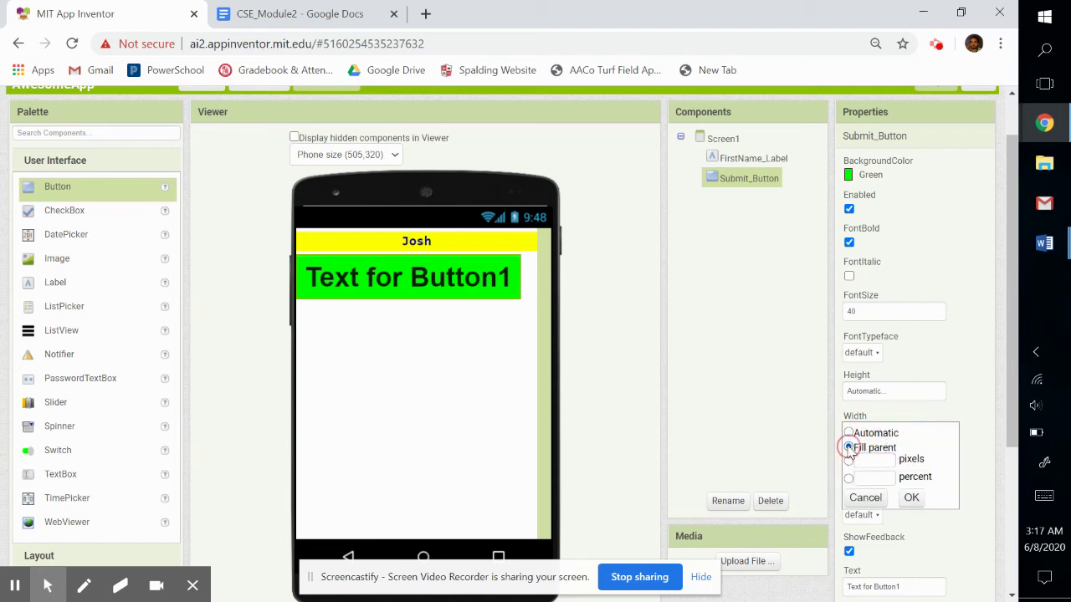
click(912, 500)
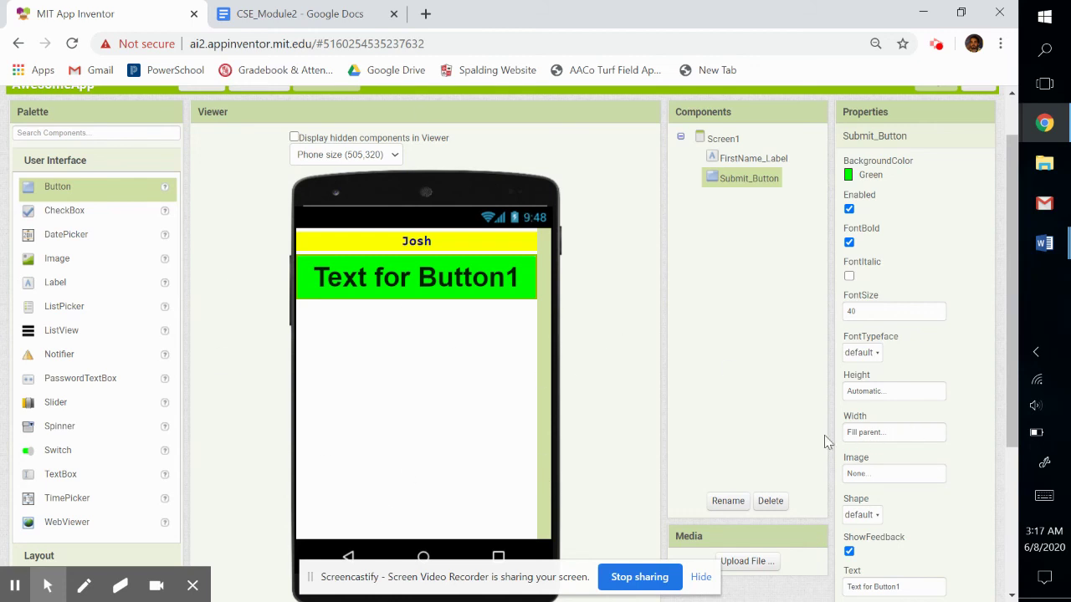
Look at the image options for Submit_Button and close them without choosing an image.
scroll(901, 430, down, 1)
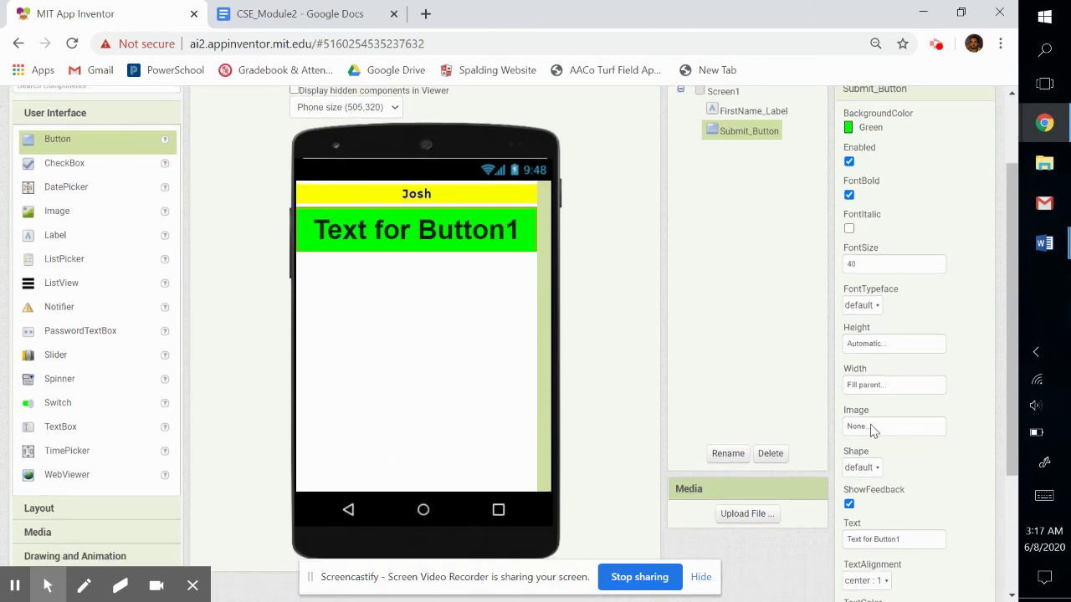
click(880, 430)
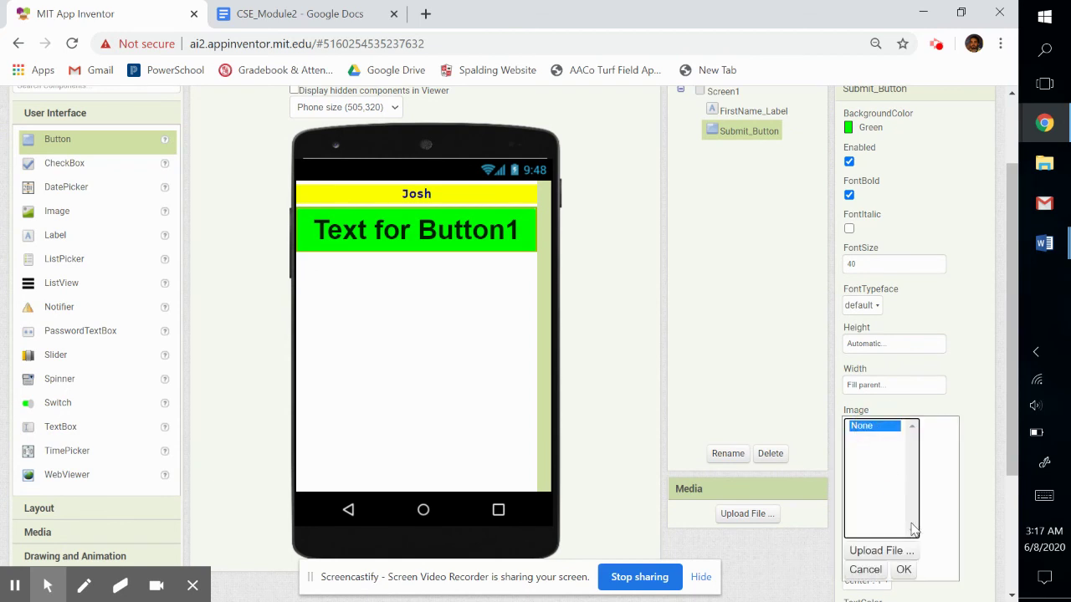
click(771, 391)
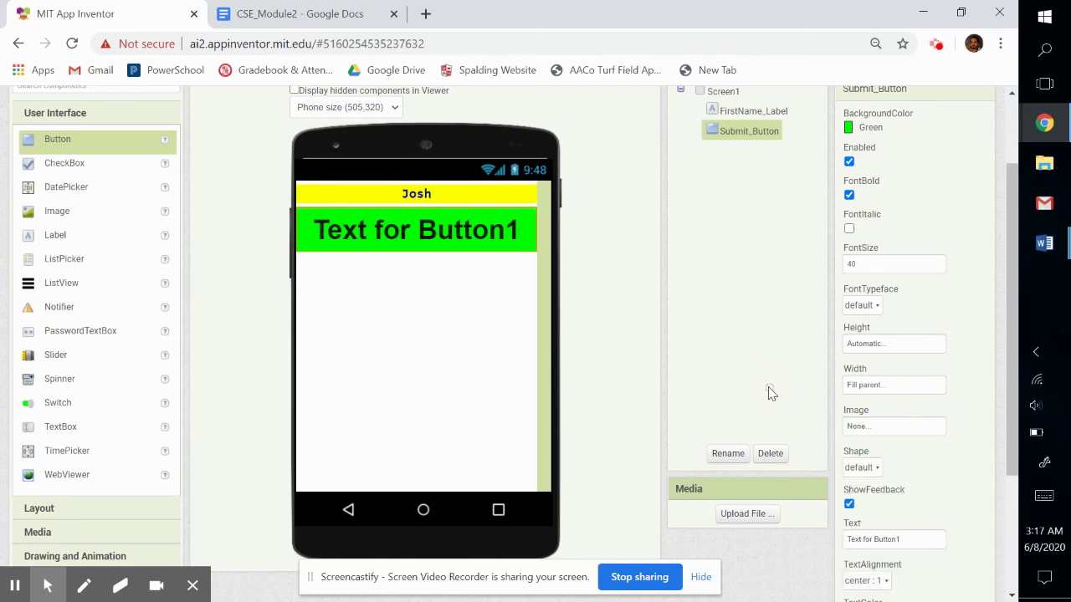
Try the rounded, default, rectangular and oval shapes on Submit_Button one after another.
scroll(894, 462, down, 1)
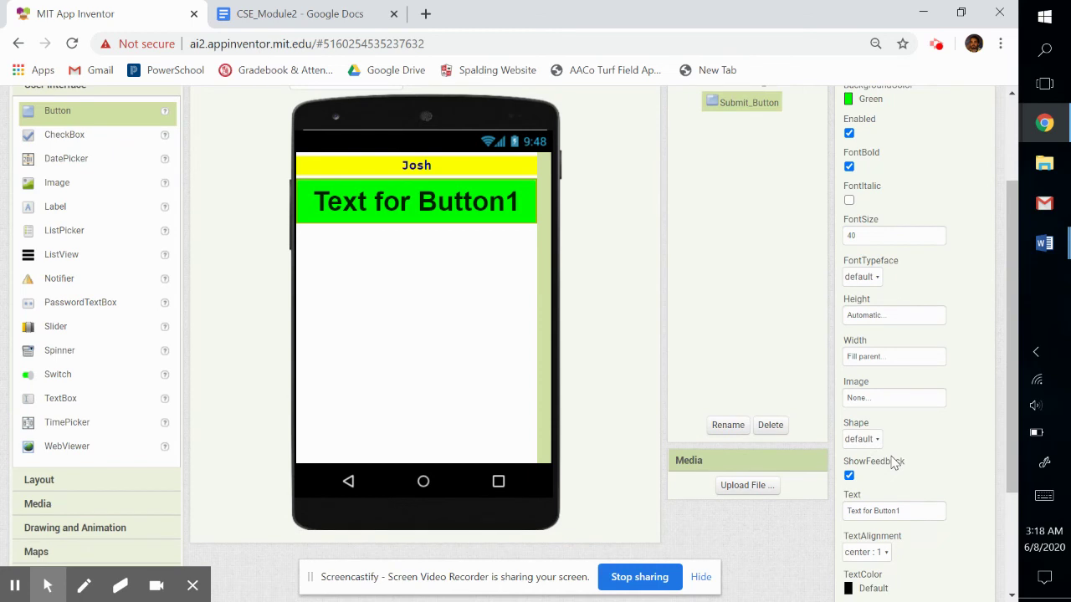
click(873, 441)
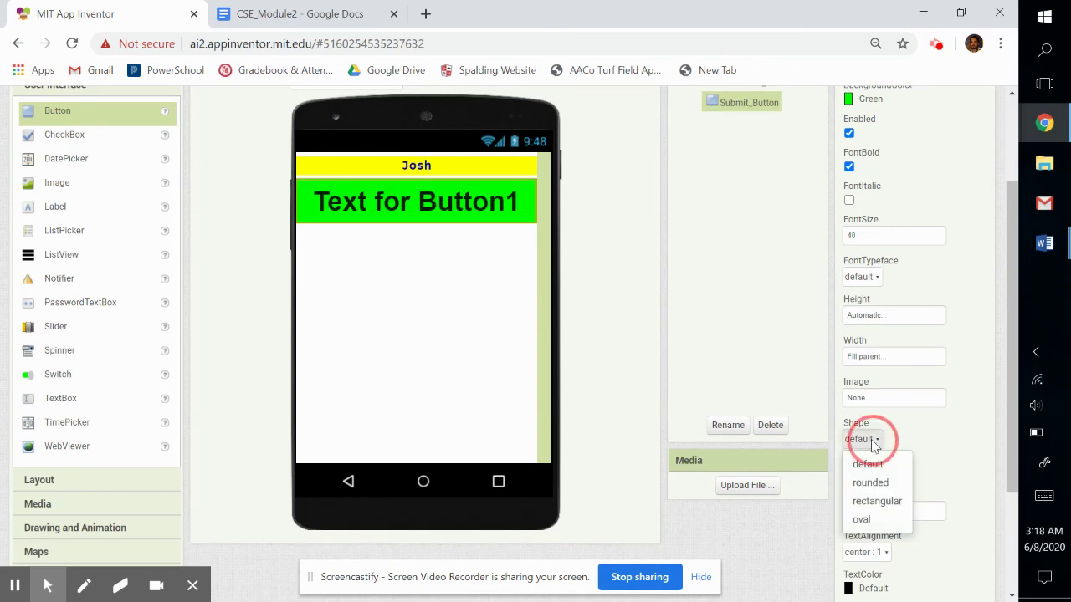
click(876, 482)
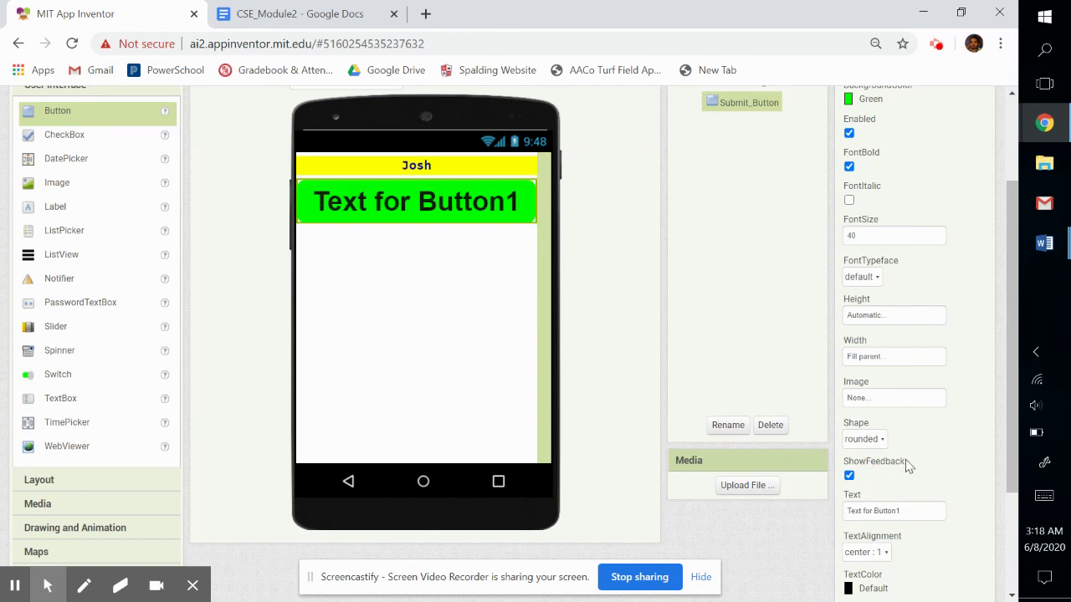
click(875, 441)
click(874, 463)
click(876, 440)
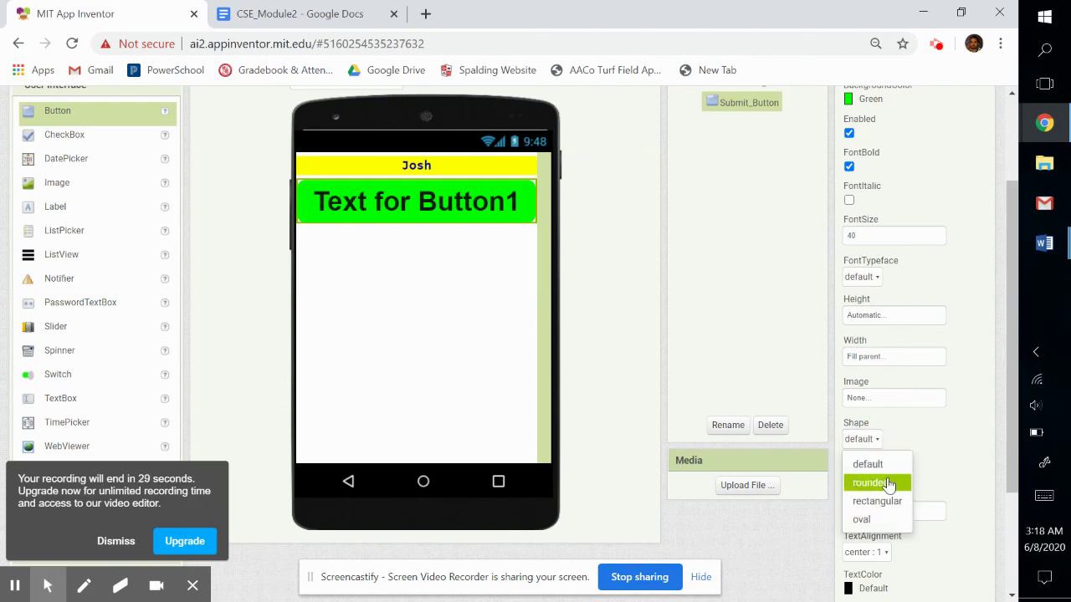
click(890, 505)
click(883, 439)
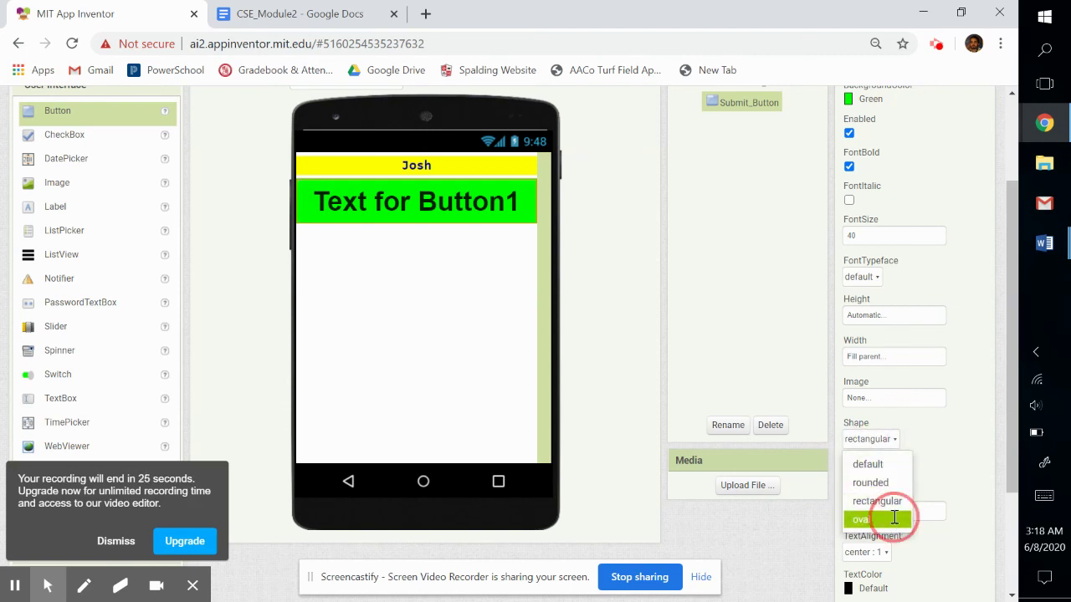
click(893, 519)
Set the shape of Submit_Button to rectangular and look over its remaining properties.
click(862, 439)
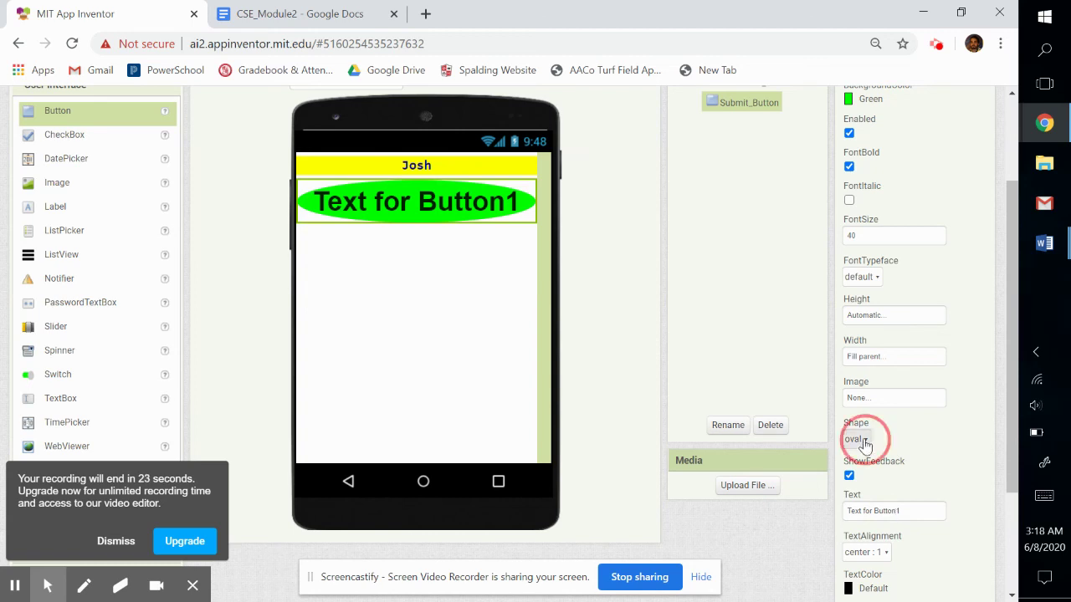
click(885, 503)
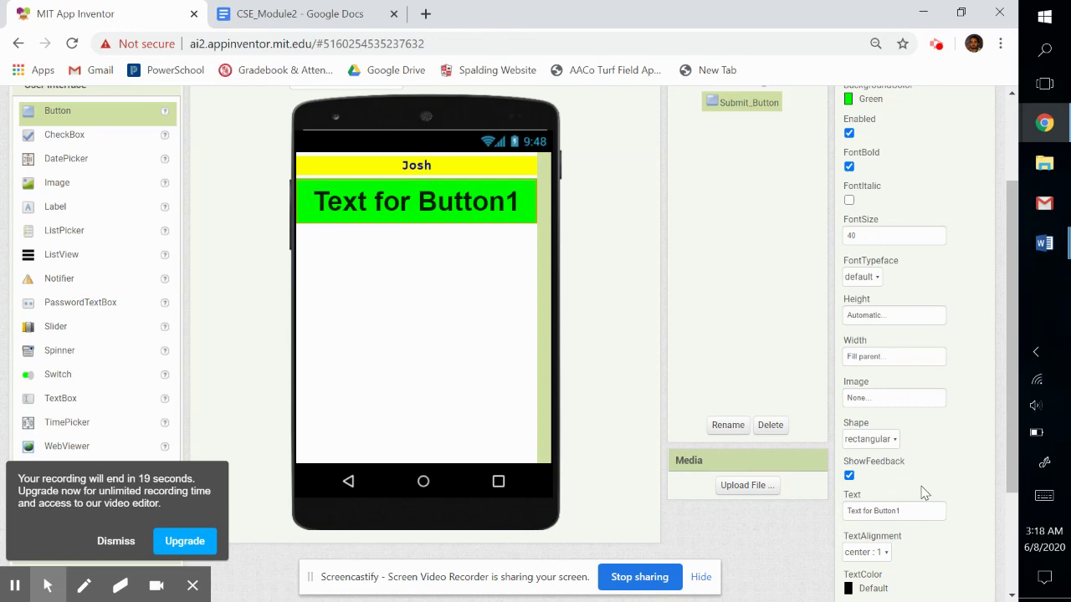
scroll(920, 492, down, 3)
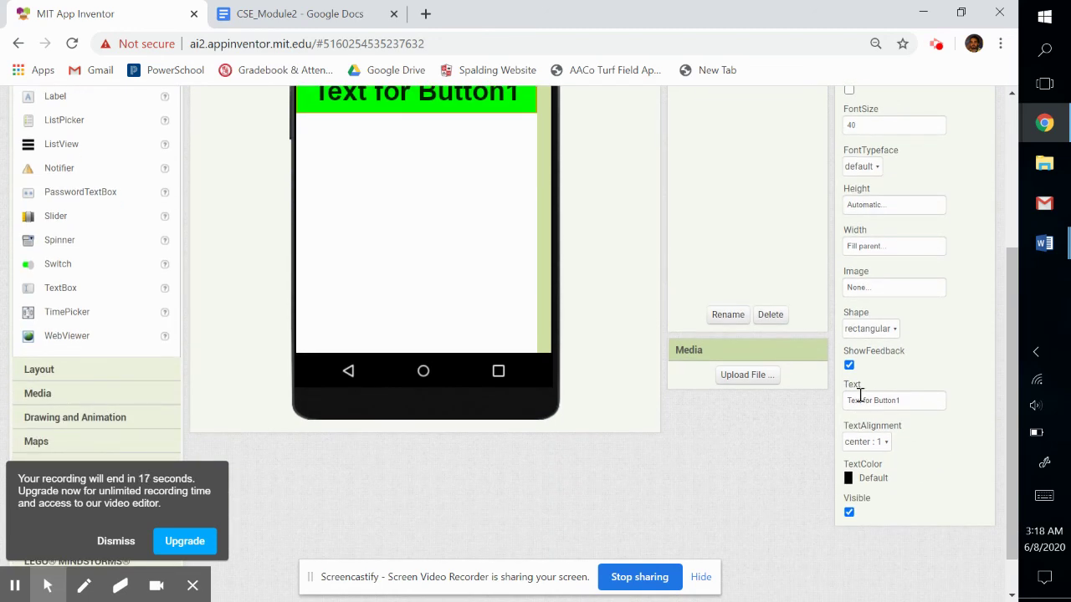
scroll(904, 421, up, 5)
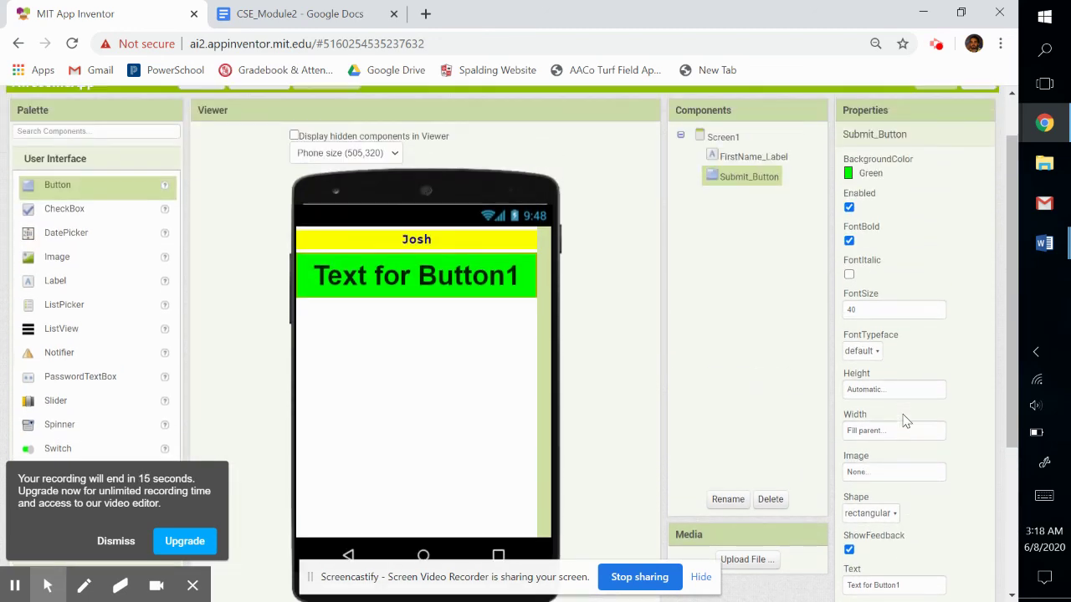